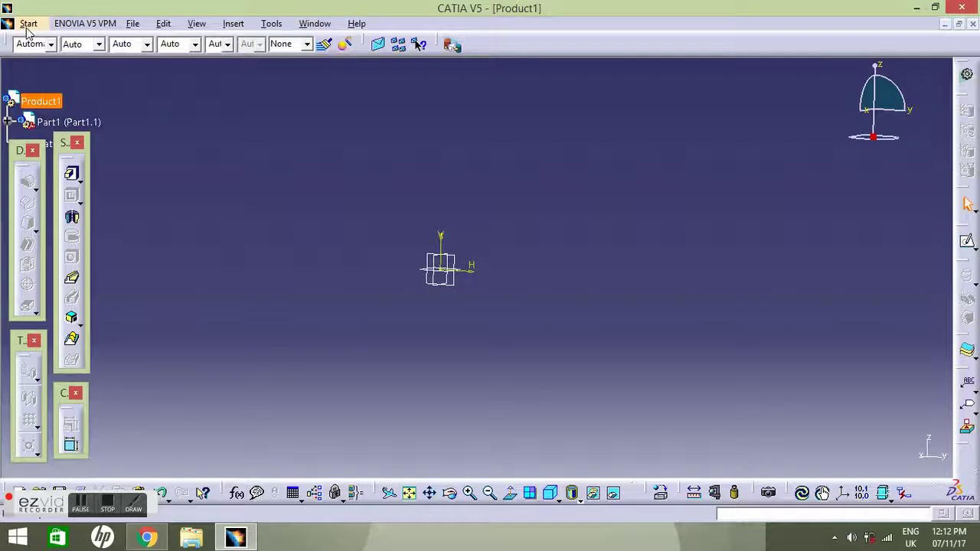
Step: Clear the Product1 selection and start a new Part Design part named ANI
left_click(274, 154)
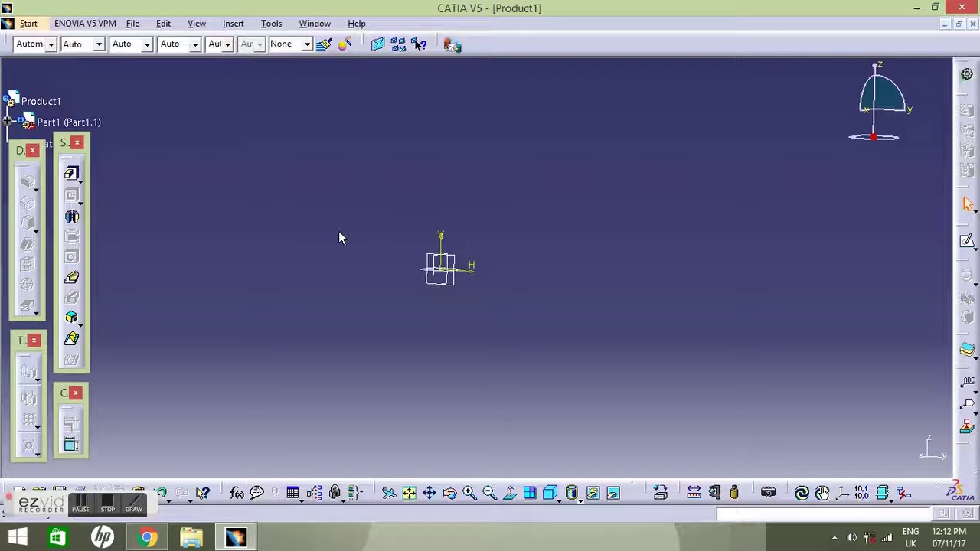
left_click(28, 24)
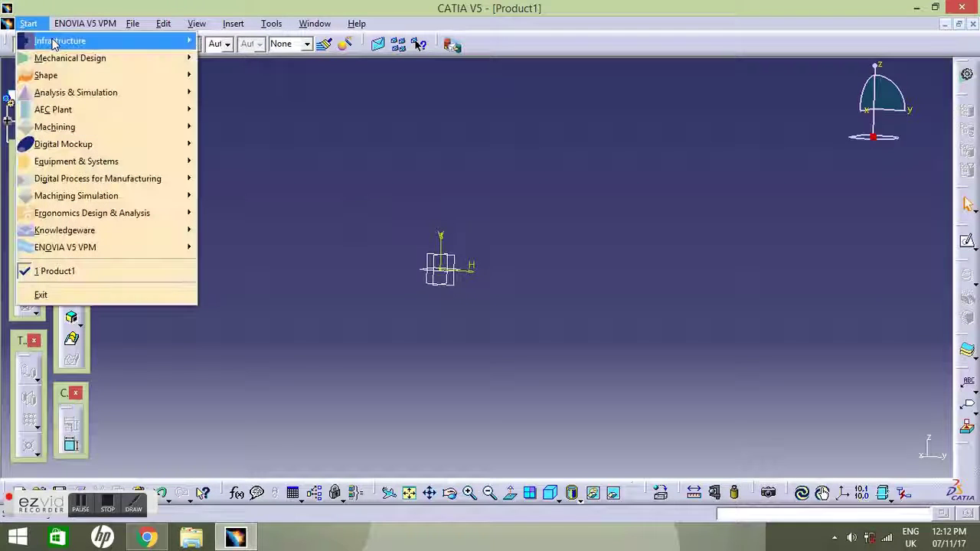
mouse_move(61, 58)
left_click(226, 65)
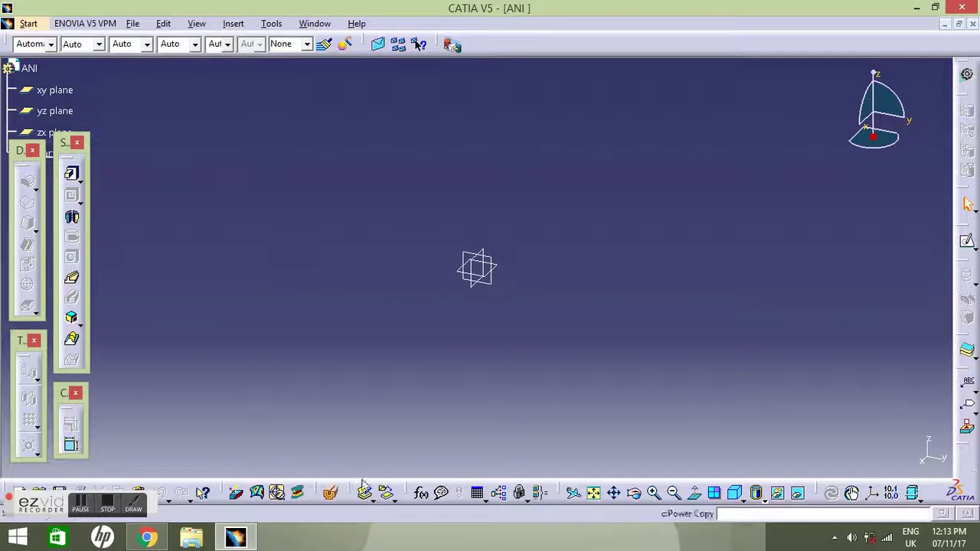
left_click_drag(49, 509, 494, 548)
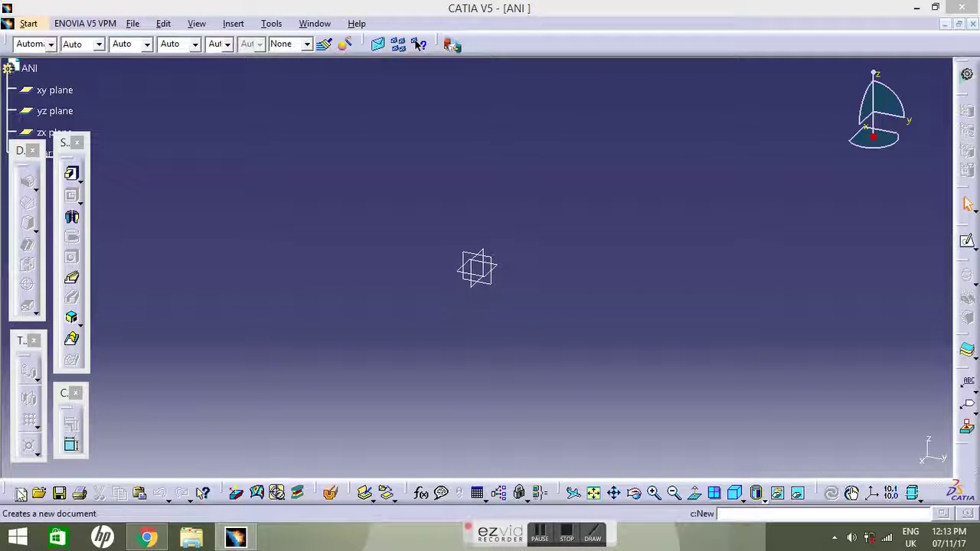
left_click(17, 494)
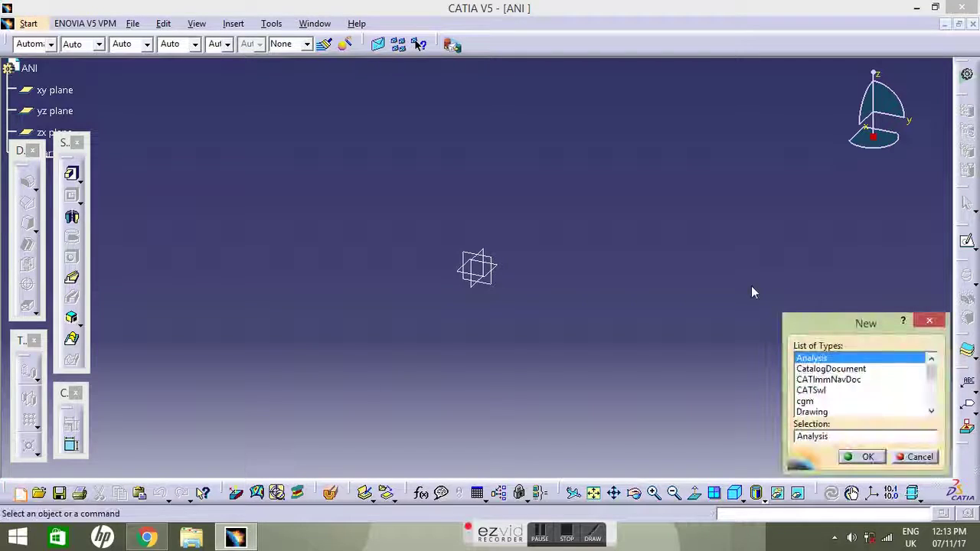
left_click(931, 321)
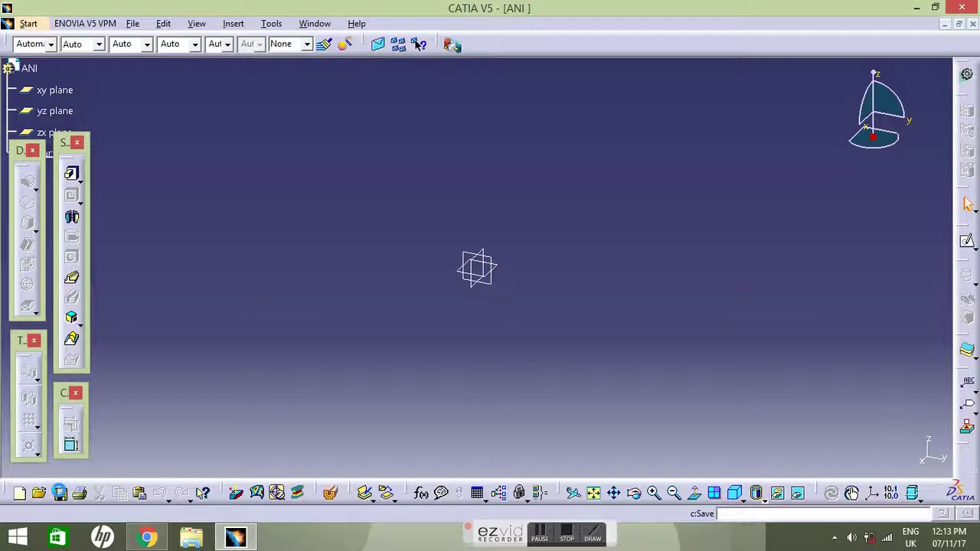
left_click(60, 494)
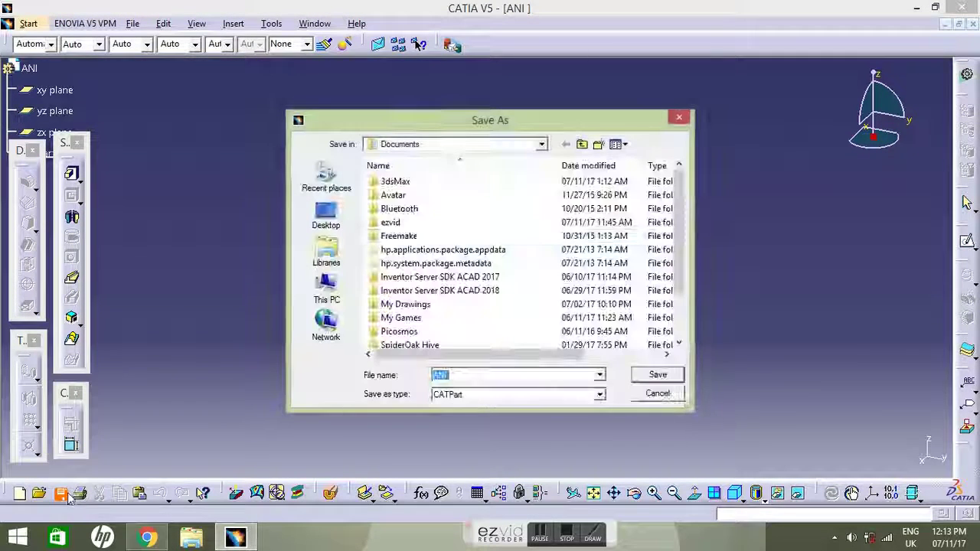
left_click(518, 376)
type("GSG")
key("BackSpace")
key("BackSpace")
key("BackSpace")
key("BackSpace")
key("BackSpace")
key("BackSpace")
key("BackSpace")
left_click(636, 395)
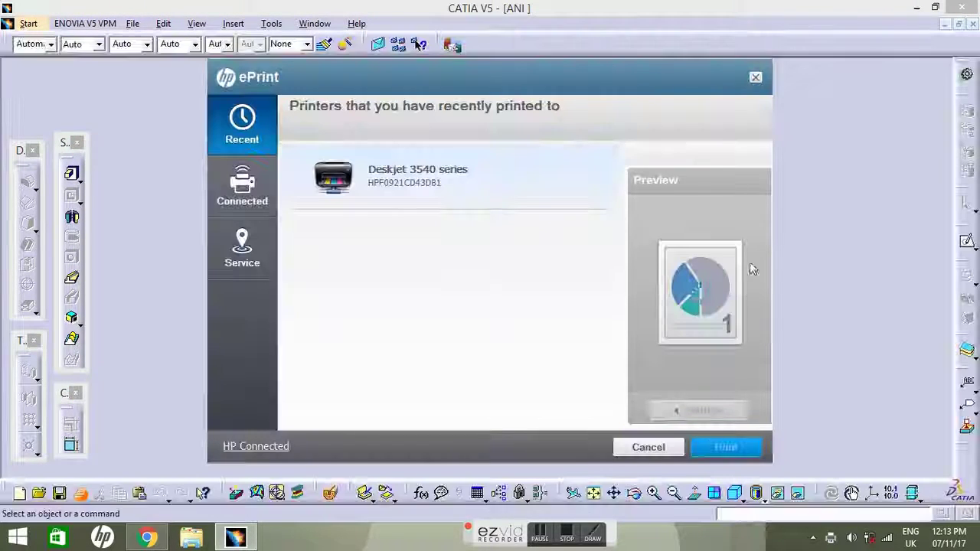
left_click(647, 447)
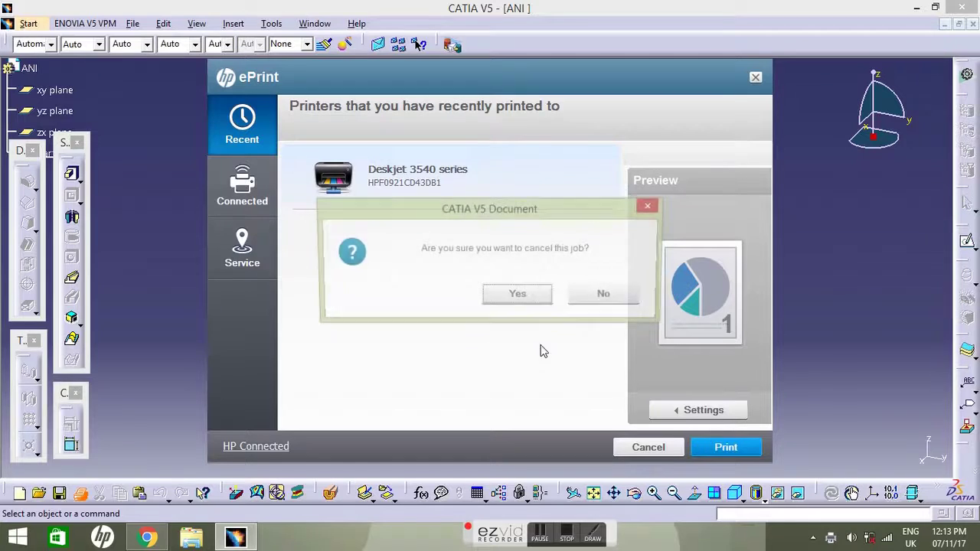
left_click(519, 297)
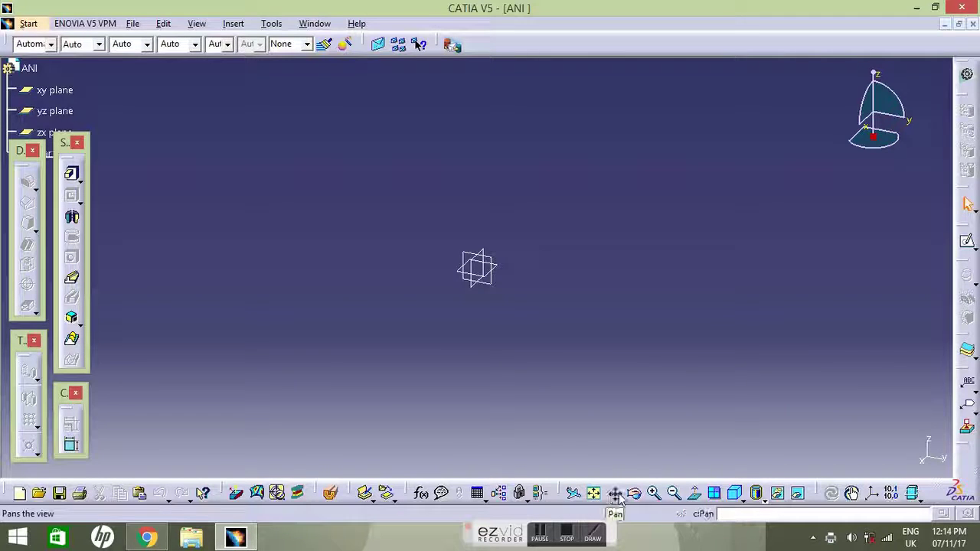
Step: Pan, rotate, zoom in and zoom out around the ANI reference planes
left_click(614, 493)
mouse_move(474, 277)
left_mouse_down()
mouse_move(405, 313)
mouse_move(401, 245)
mouse_move(554, 243)
mouse_move(518, 304)
mouse_move(483, 274)
left_mouse_up()
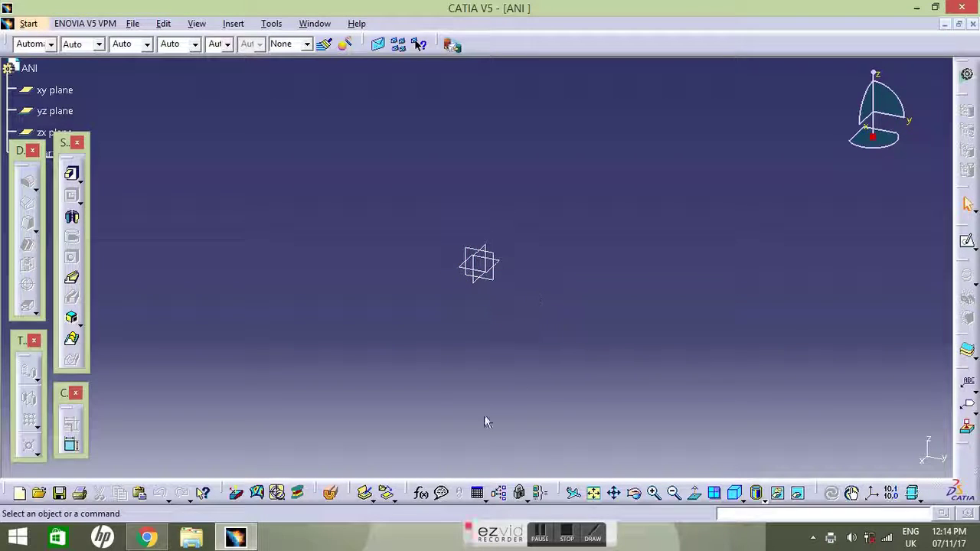
left_click(634, 494)
left_click_drag(526, 270, 536, 221)
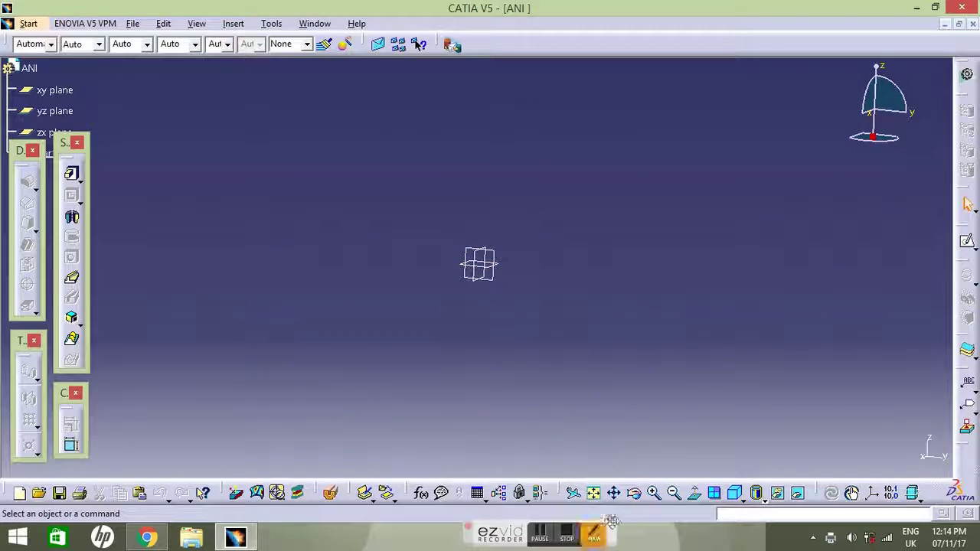
left_click(654, 494)
left_click(654, 494)
left_click(674, 494)
left_click(674, 494)
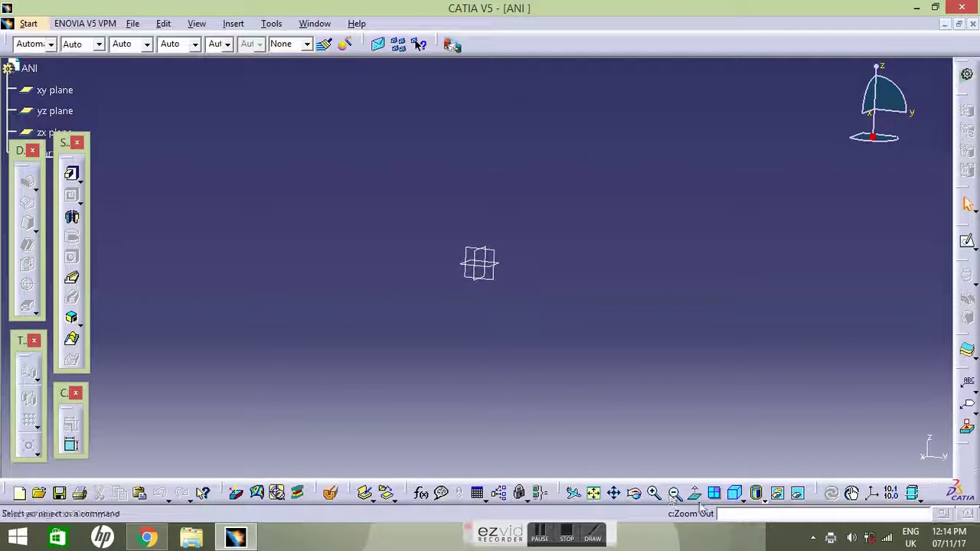
Step: Try the isometric, front and right standard views, ending back on isometric
left_click(742, 500)
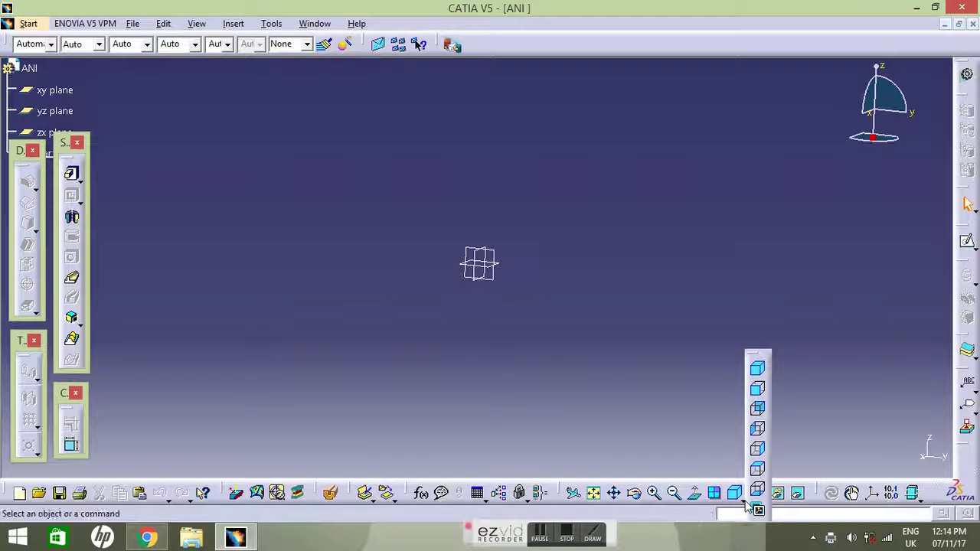
left_click(759, 371)
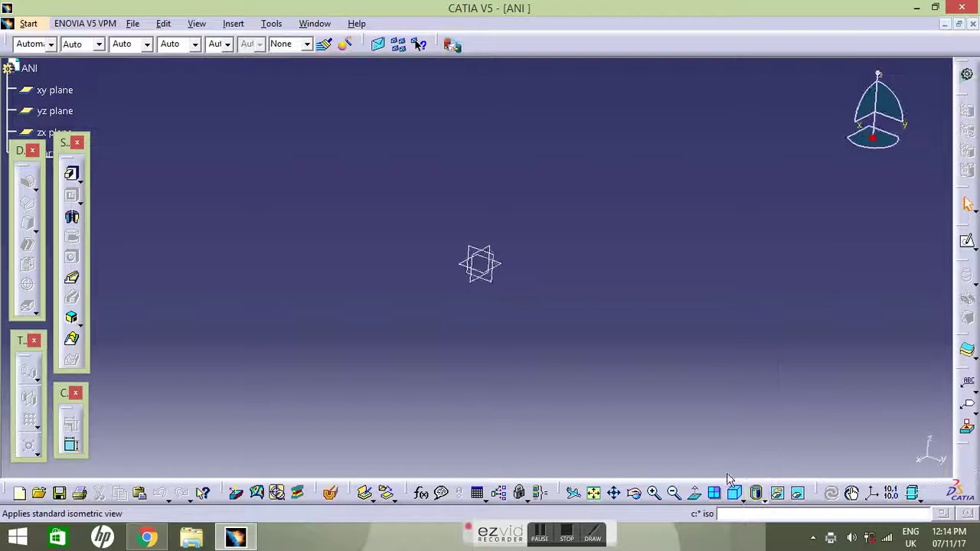
left_click(743, 500)
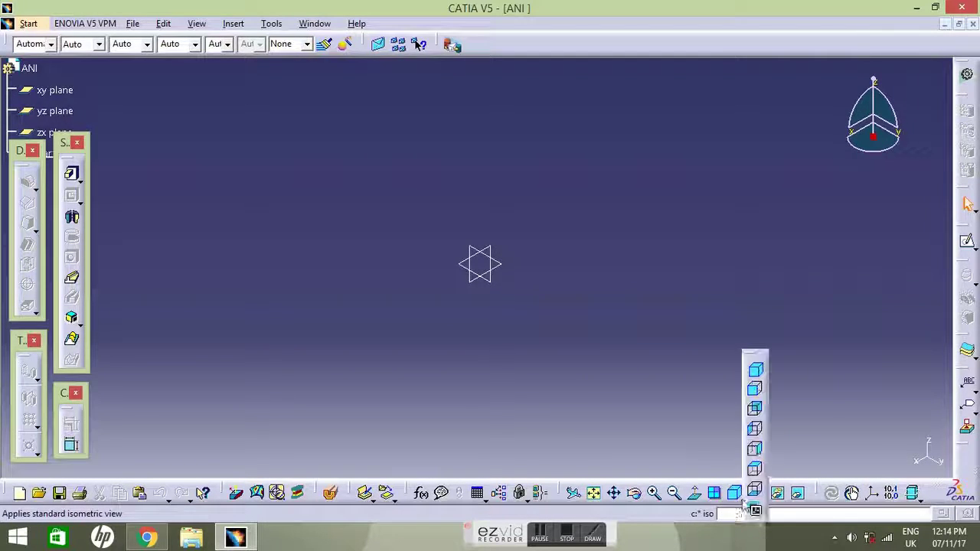
left_click(757, 389)
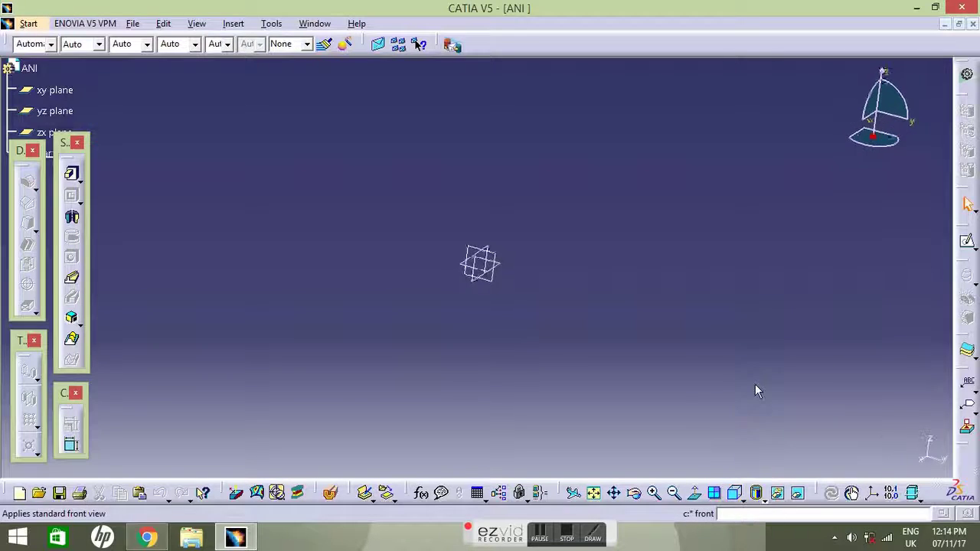
left_click(742, 502)
left_click(755, 447)
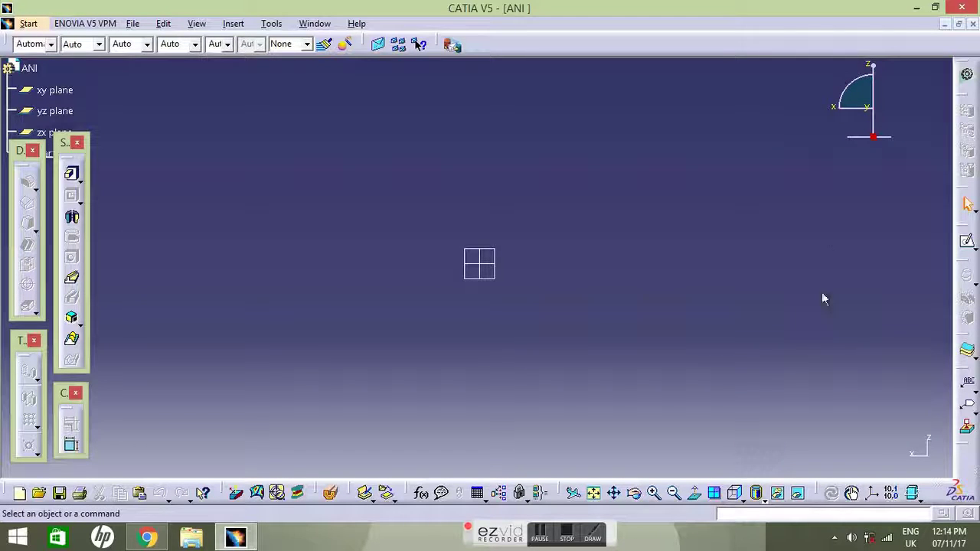
left_click(757, 496)
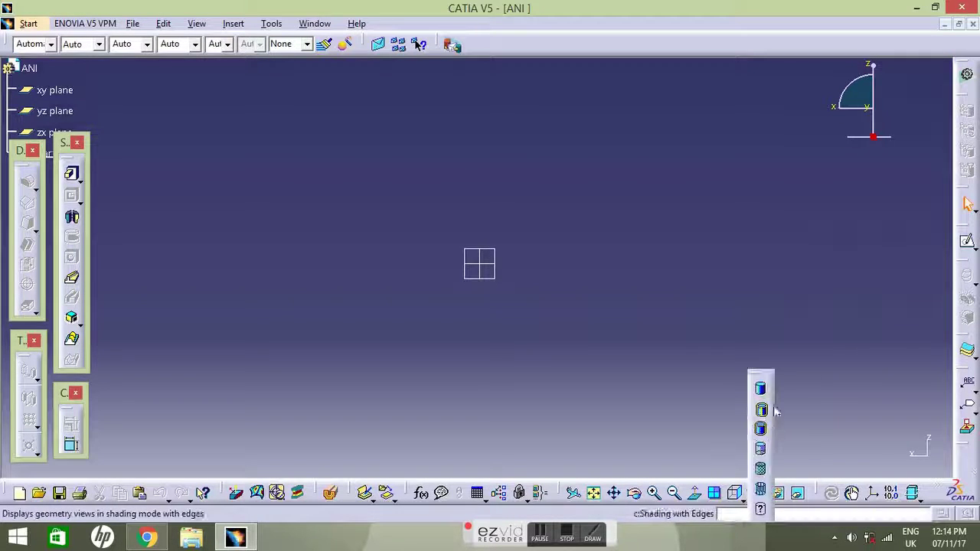
left_click(742, 500)
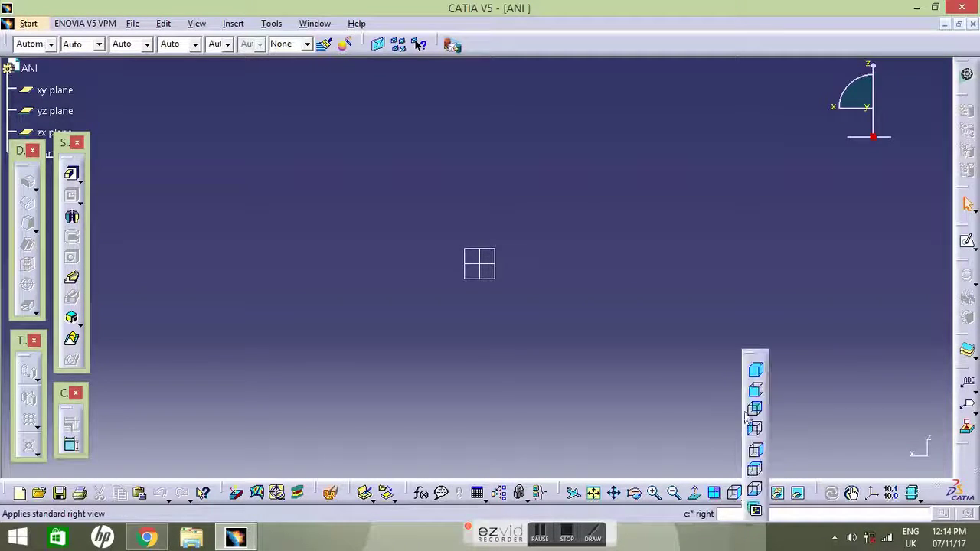
left_click(758, 372)
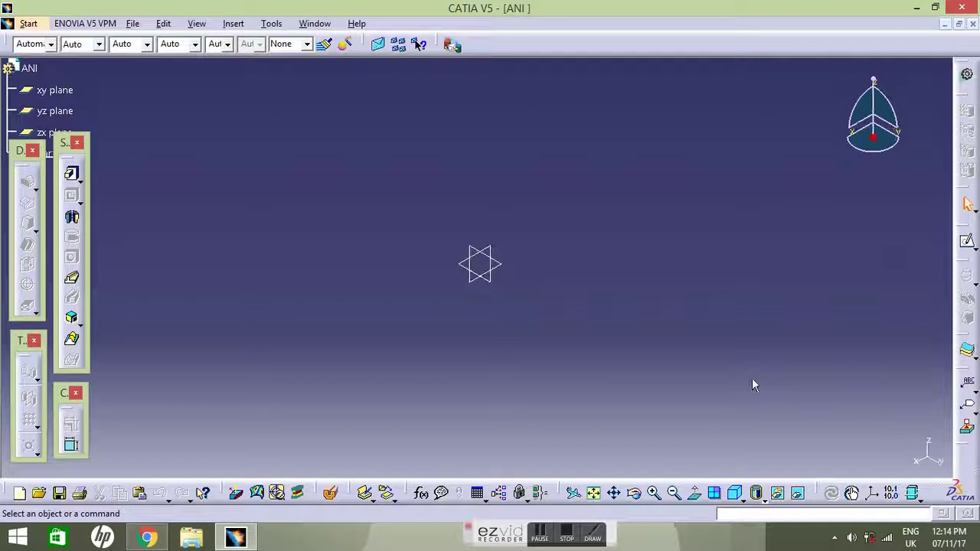
Step: Rotate the view, move the floating toolbar below PartBody, and select planes ending on xy
left_click(491, 265)
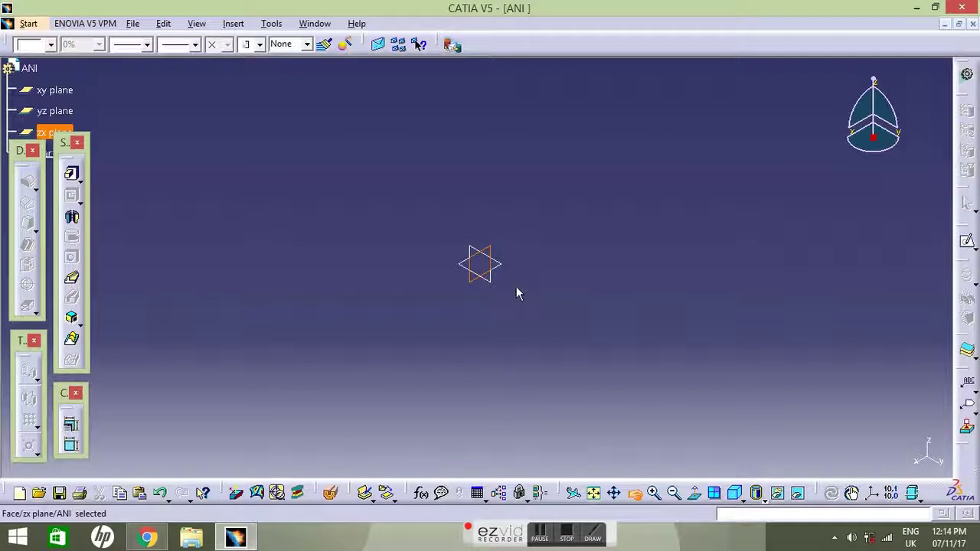
middle_click_drag(516, 288, 552, 243)
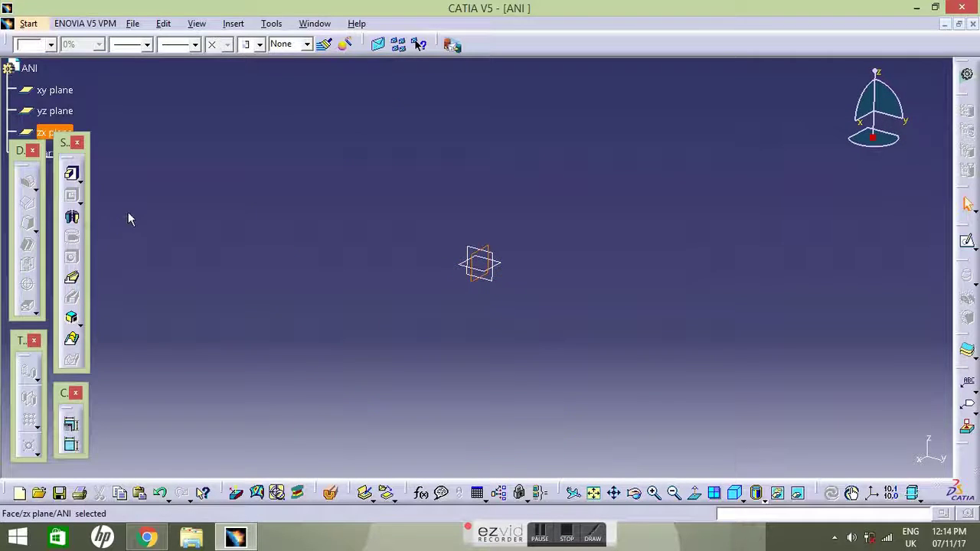
left_click(58, 91)
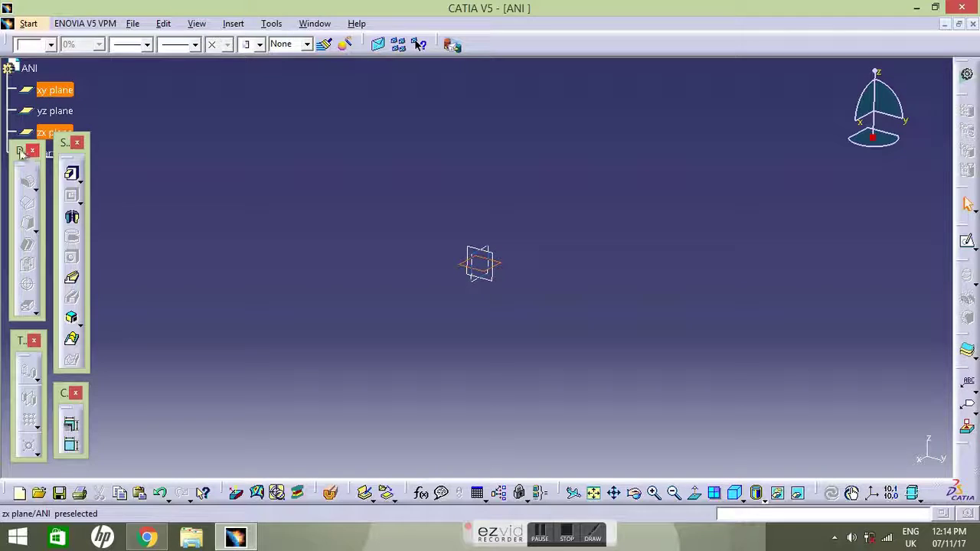
left_click_drag(21, 151, 63, 190)
left_click(60, 112)
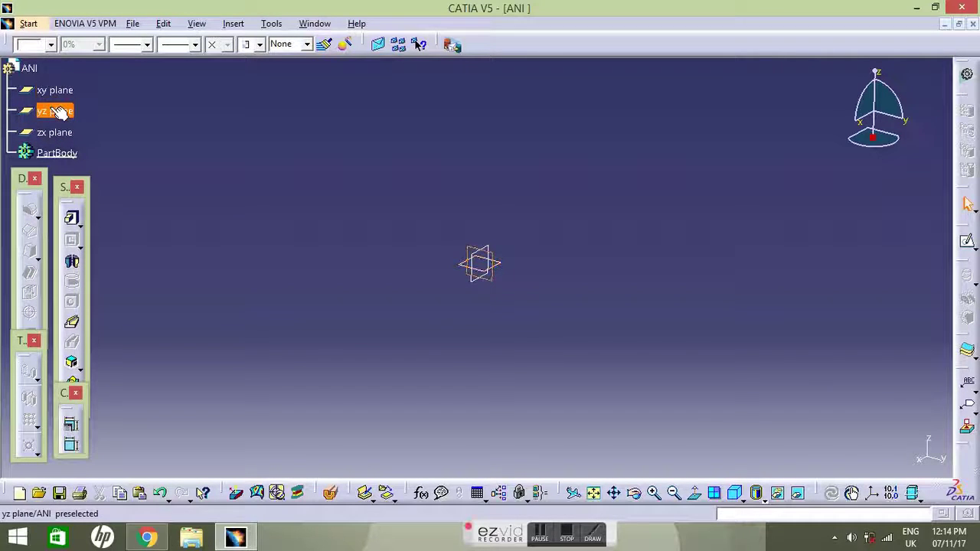
left_click(60, 134)
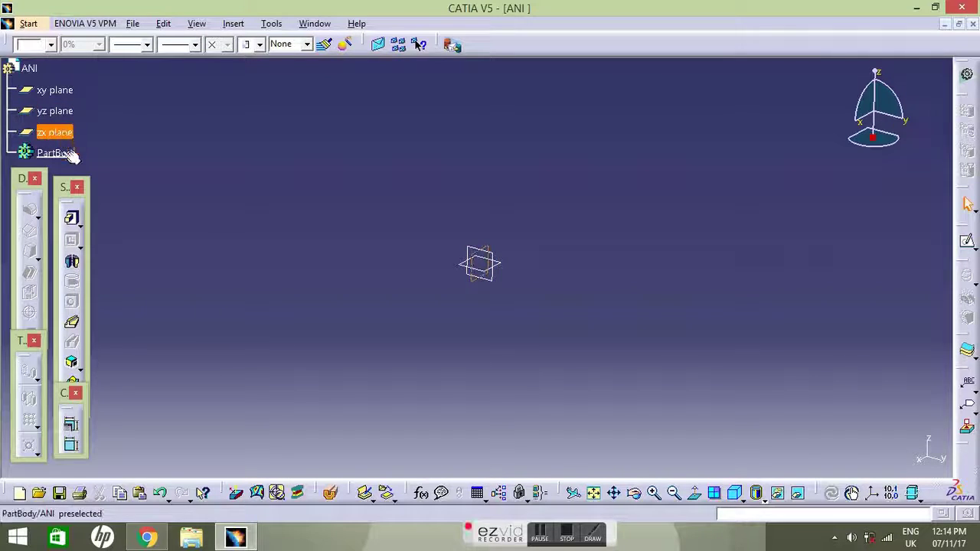
left_click(498, 262)
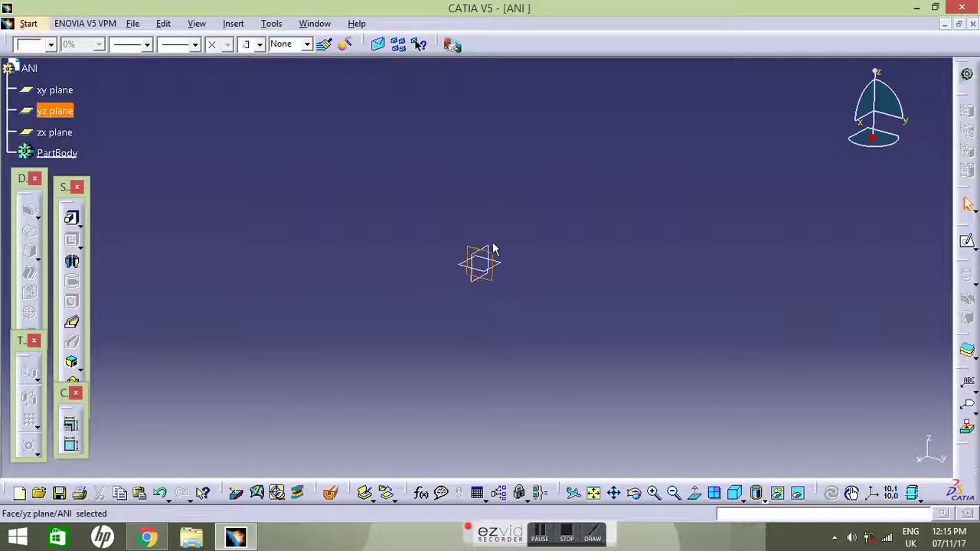
left_click(74, 94)
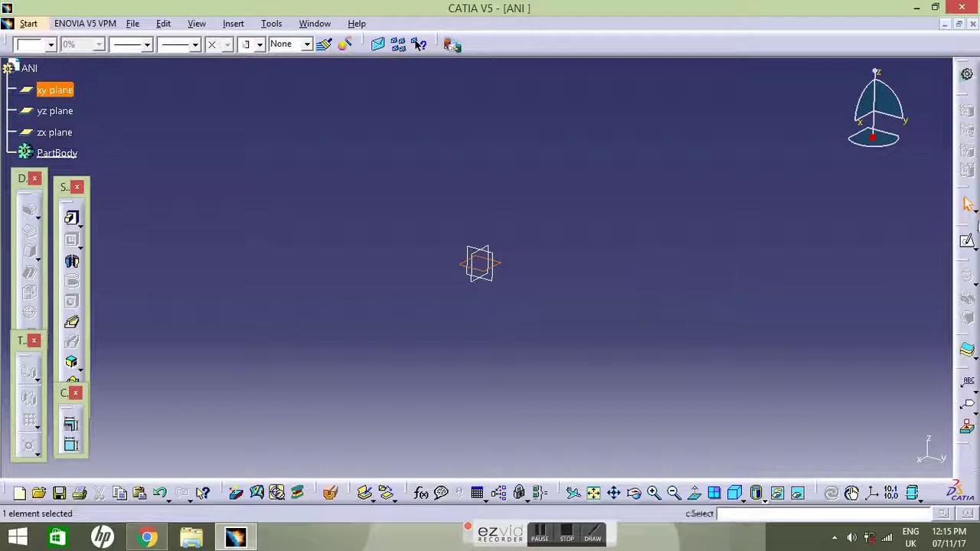
Step: Start and exit a sketch, then reselect the xy plane and open a sketch on it
left_click(968, 242)
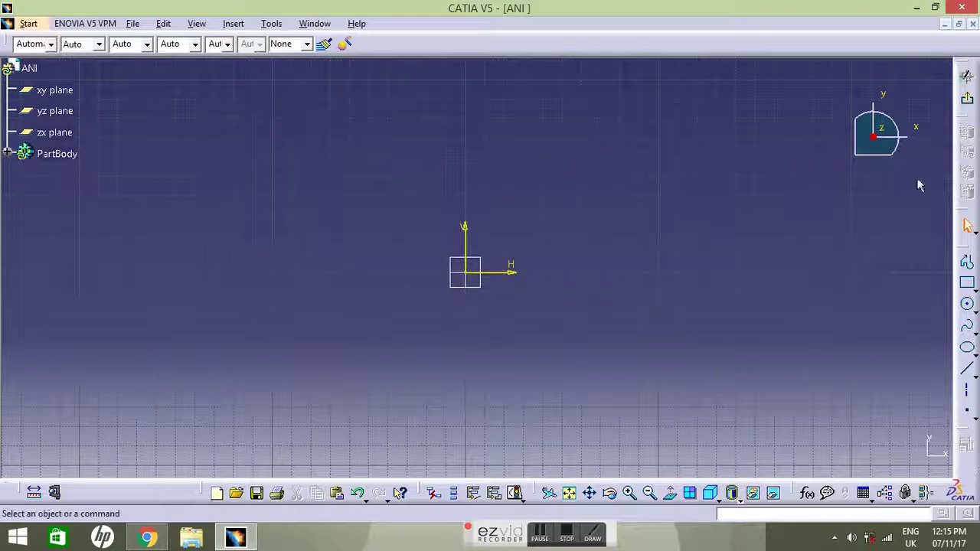
left_click(969, 102)
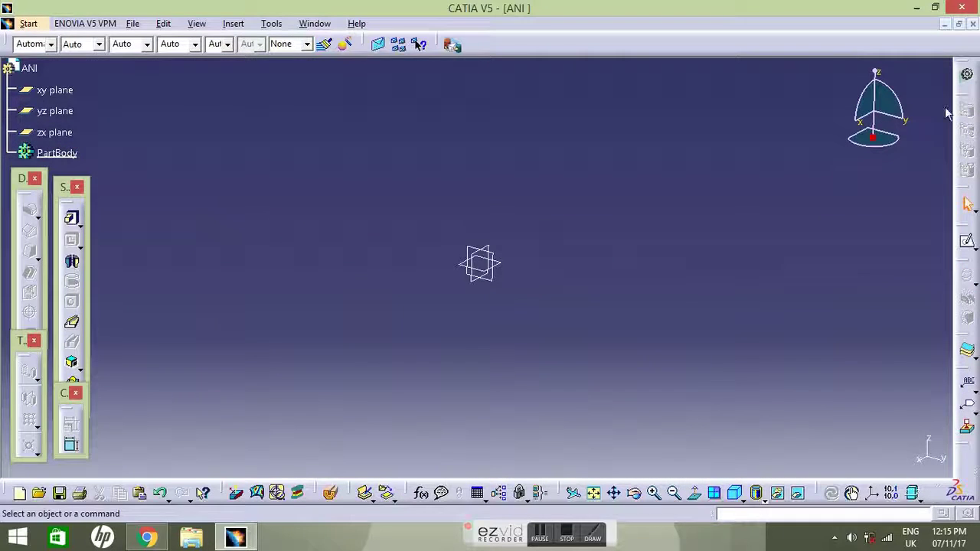
left_click(56, 90)
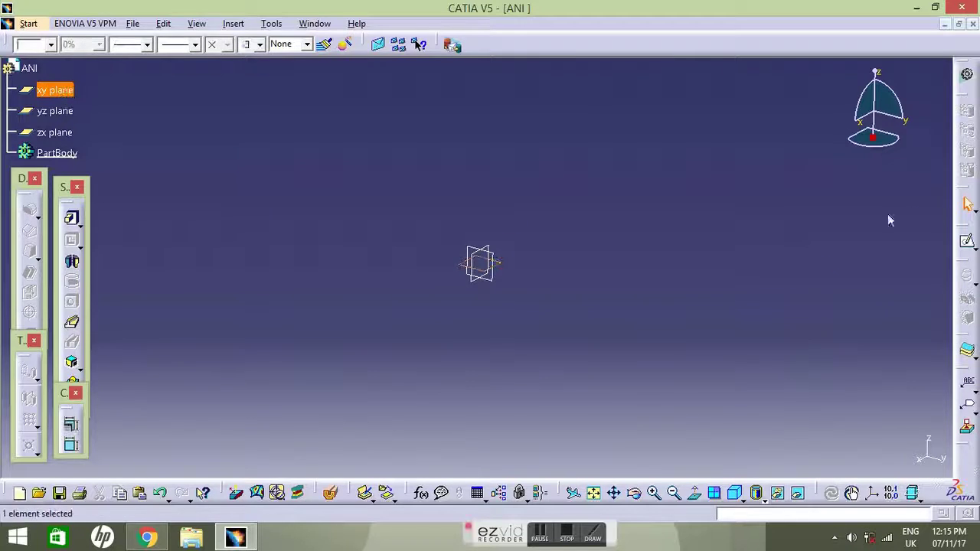
left_click(968, 245)
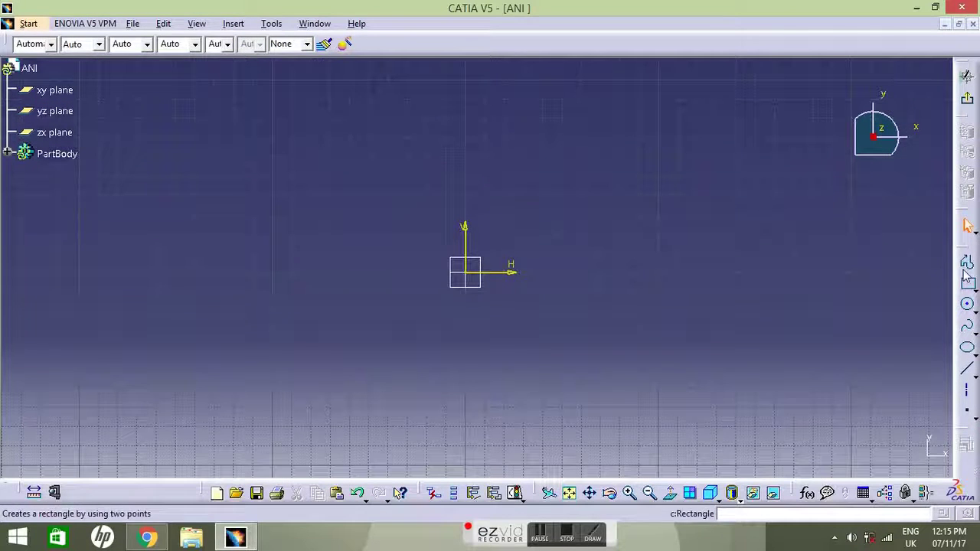
Step: Float the Profile, Constraint and Operation toolbars, dock Profile left, and exit the sketch
left_click_drag(965, 258, 11, 194)
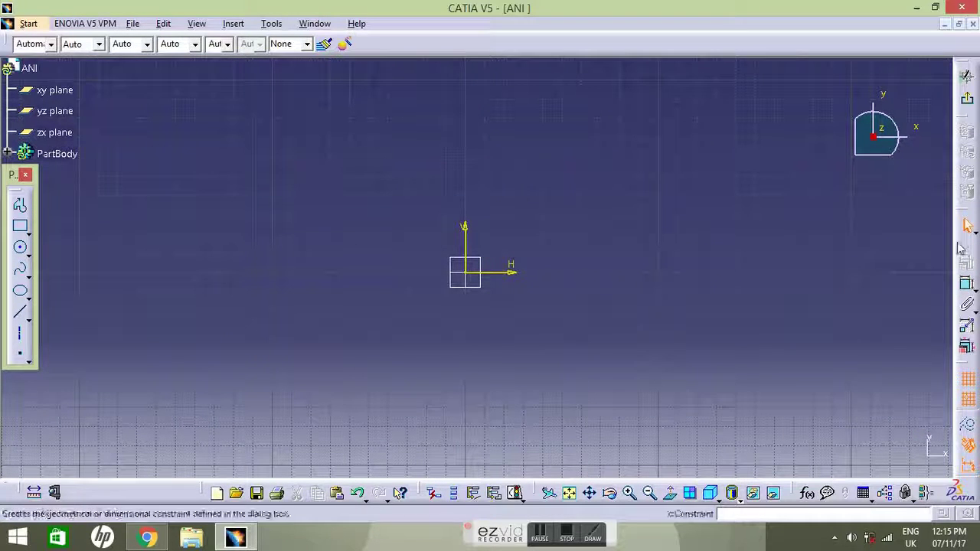
left_click_drag(961, 257, 66, 320)
left_click_drag(963, 375, 74, 197)
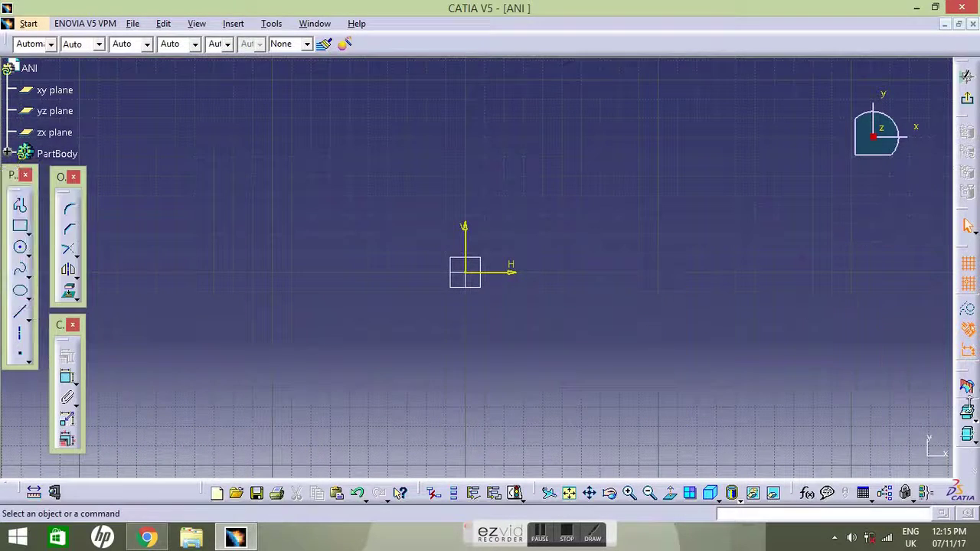
left_click_drag(964, 374, 111, 348)
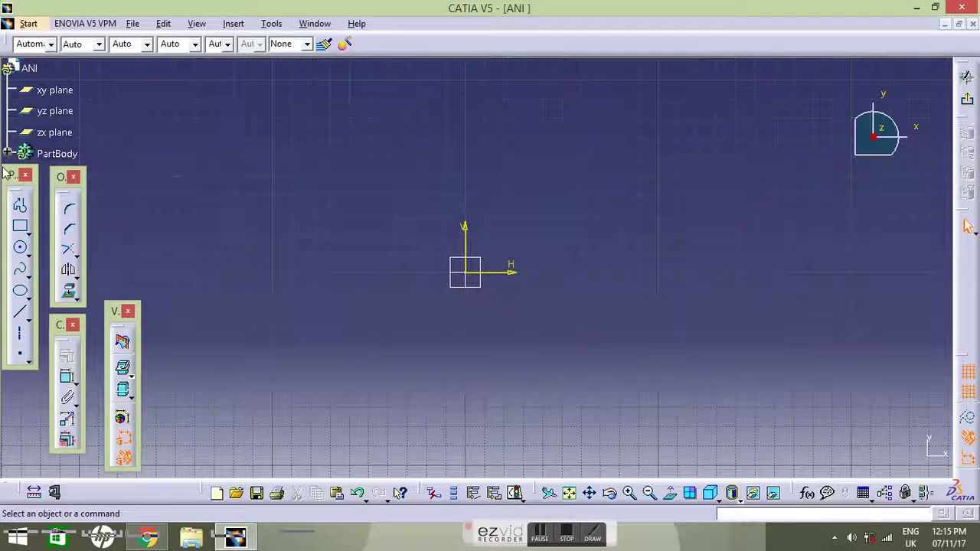
left_click_drag(9, 175, 13, 153)
mouse_move(966, 358)
left_mouse_down()
mouse_move(823, 285)
mouse_move(417, 411)
mouse_move(885, 381)
mouse_move(942, 352)
left_mouse_up()
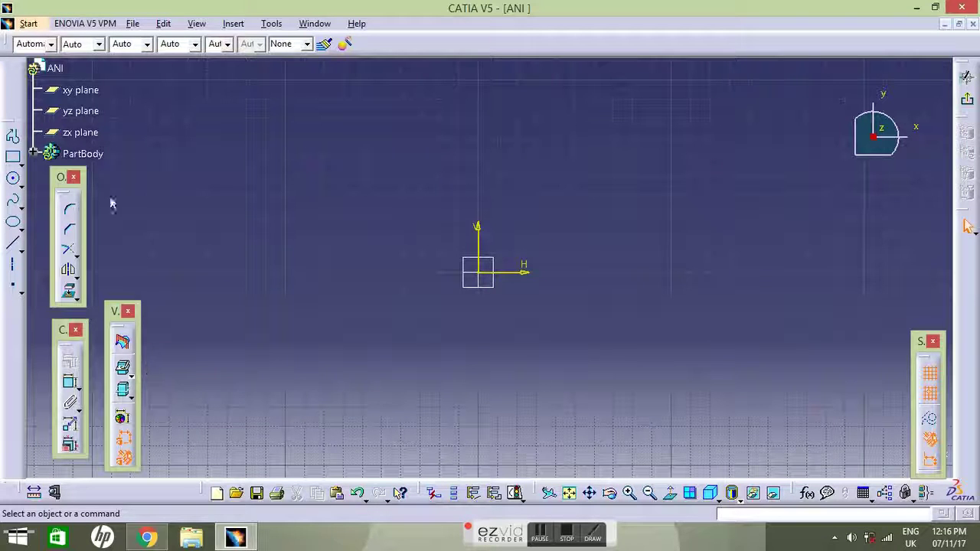
left_click(966, 77)
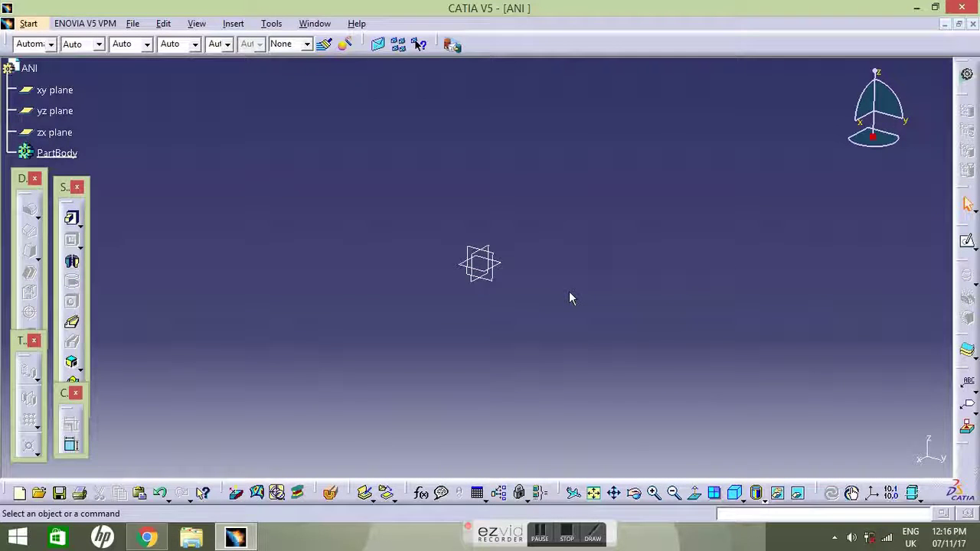
Step: Exit CATIA without saving changes to ANI or Product1
left_click(27, 24)
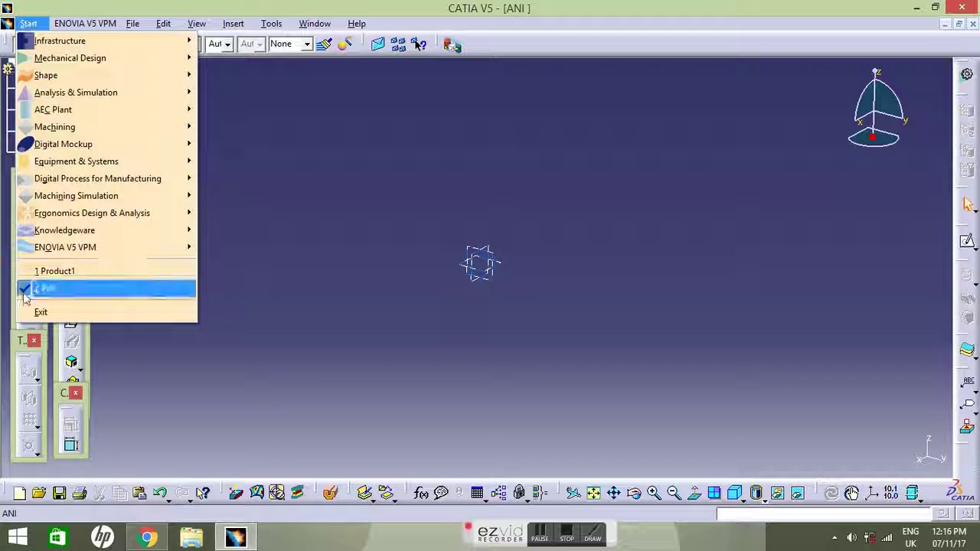
left_click(42, 313)
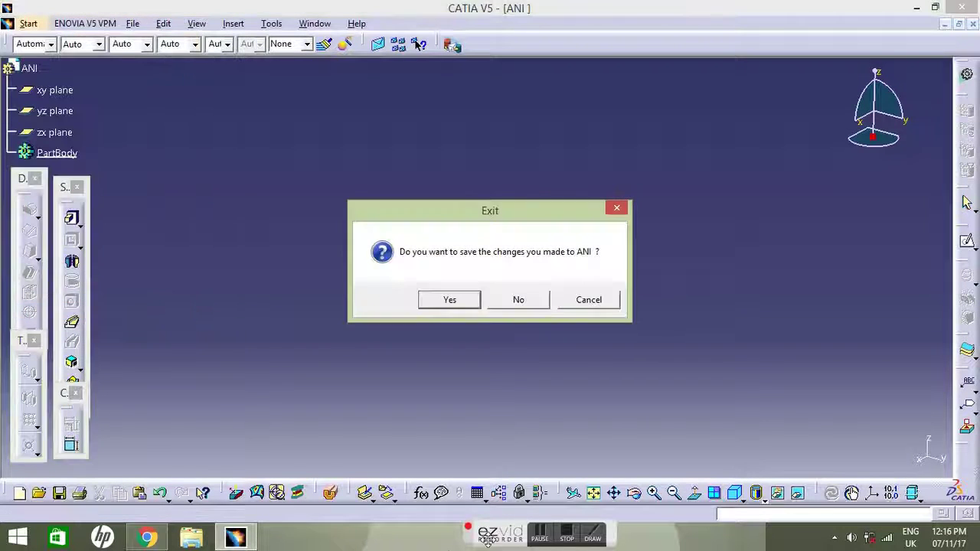
left_click(519, 301)
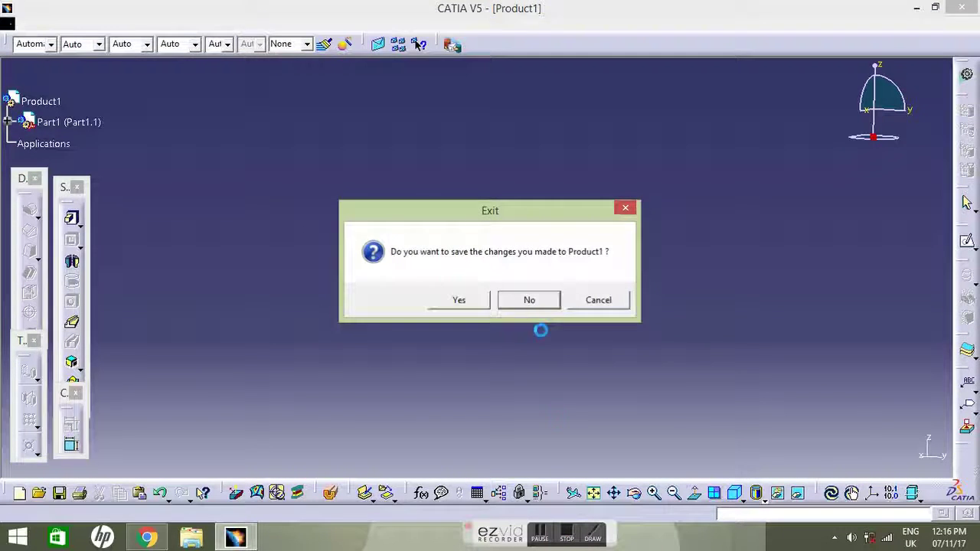
left_click(530, 301)
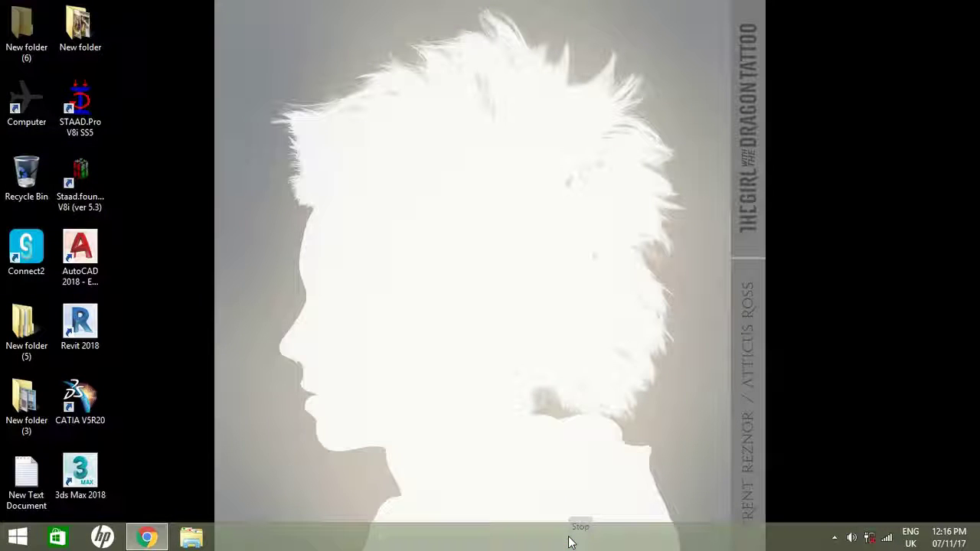